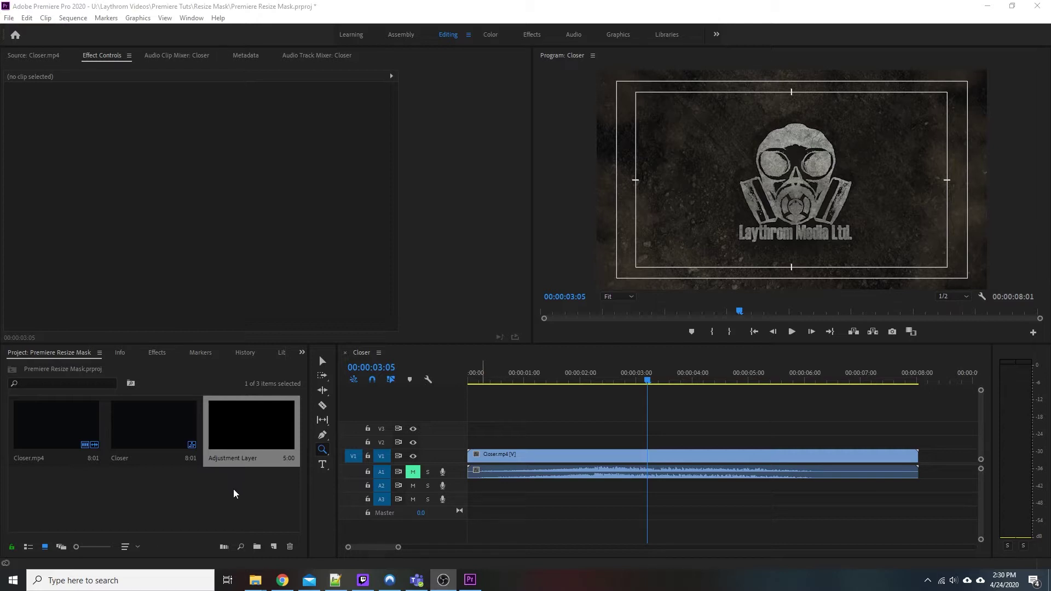
# Place the adjustment layer above the Closer clip and apply Gaussian Blur with Blurriness 75
pyautogui.moveTo(254, 464); pyautogui.dragTo(660, 442)
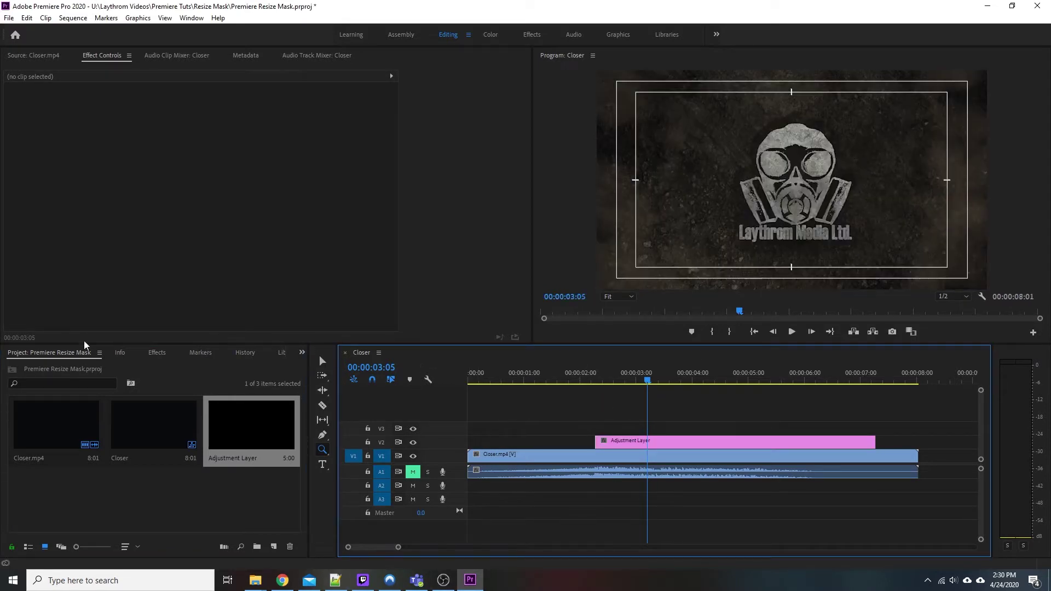
pyautogui.click(162, 355)
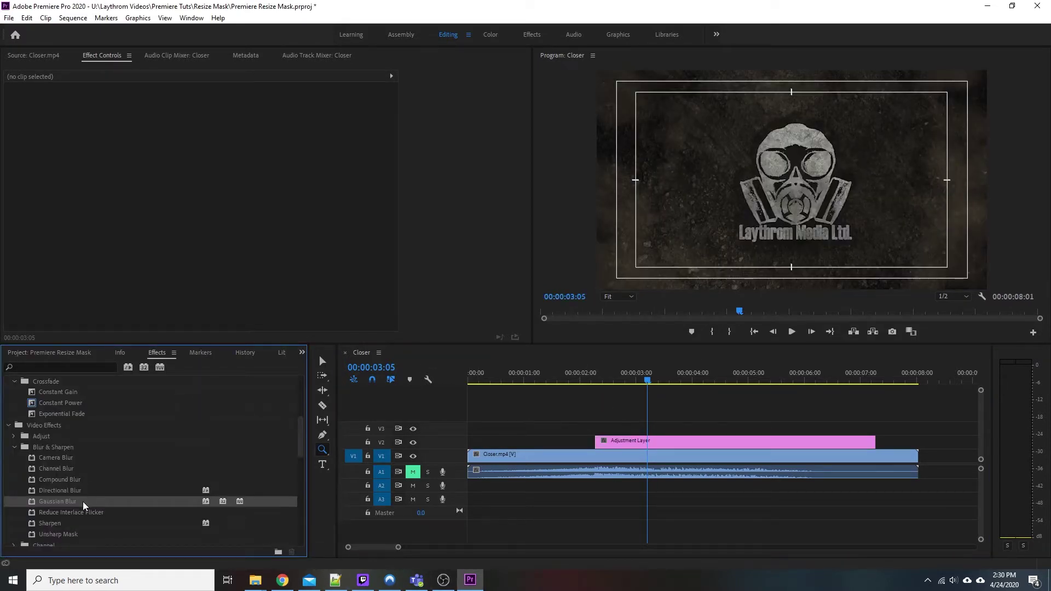
pyautogui.moveTo(83, 502); pyautogui.dragTo(733, 441)
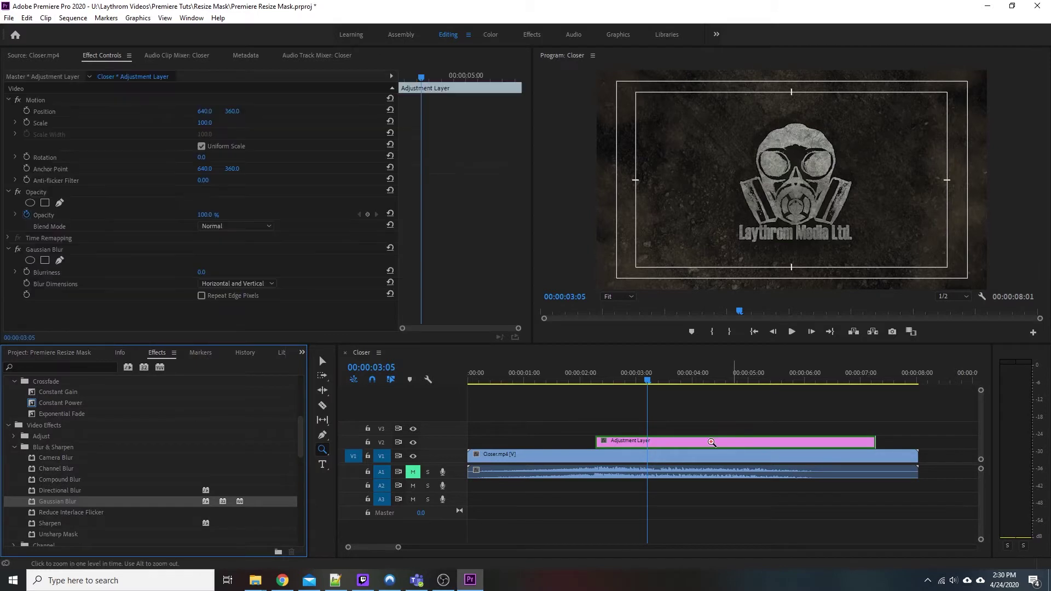
pyautogui.click(204, 272)
pyautogui.write('75')
pyautogui.press('Return')
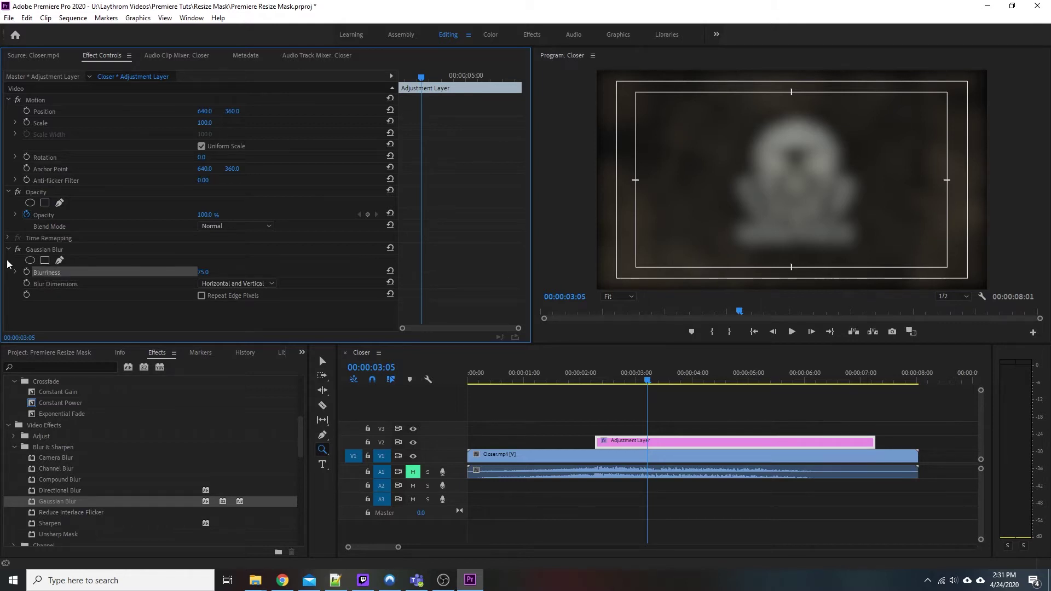
# Add a rectangular blur mask and move and reshape it over the top of the logo
pyautogui.click(45, 260)
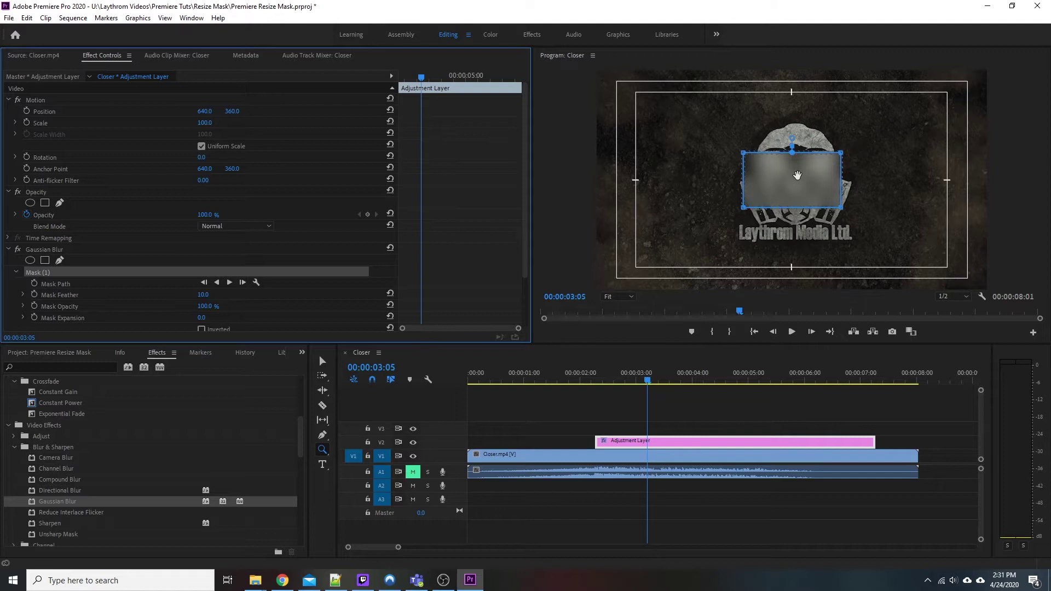
pyautogui.moveTo(787, 177); pyautogui.dragTo(804, 177)
pyautogui.moveTo(745, 191); pyautogui.dragTo(784, 138)
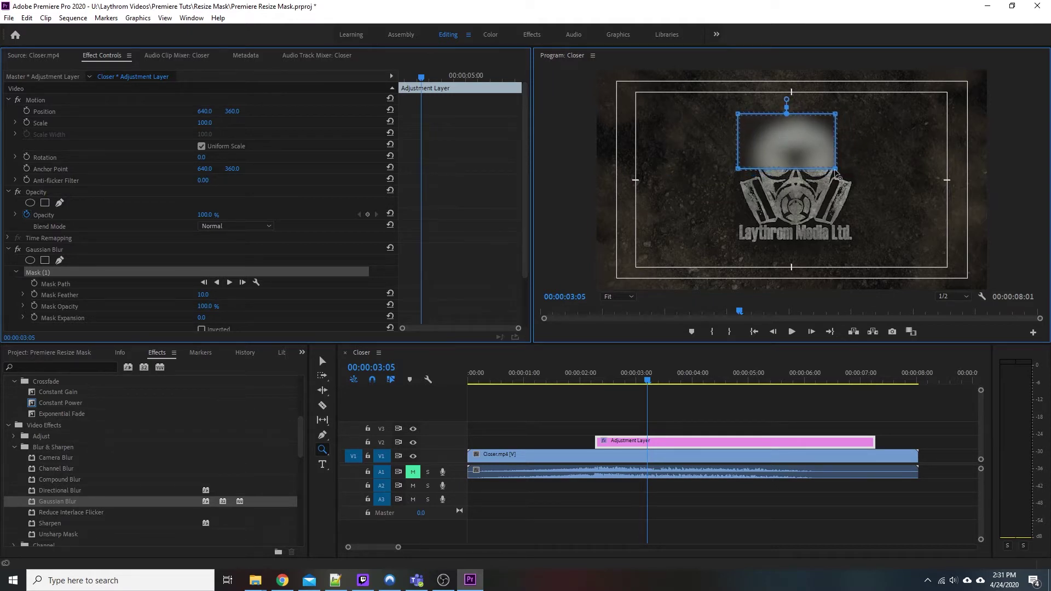
pyautogui.moveTo(739, 169); pyautogui.dragTo(739, 244)
pyautogui.moveTo(838, 176); pyautogui.dragTo(856, 244)
pyautogui.moveTo(840, 114); pyautogui.dragTo(855, 113)
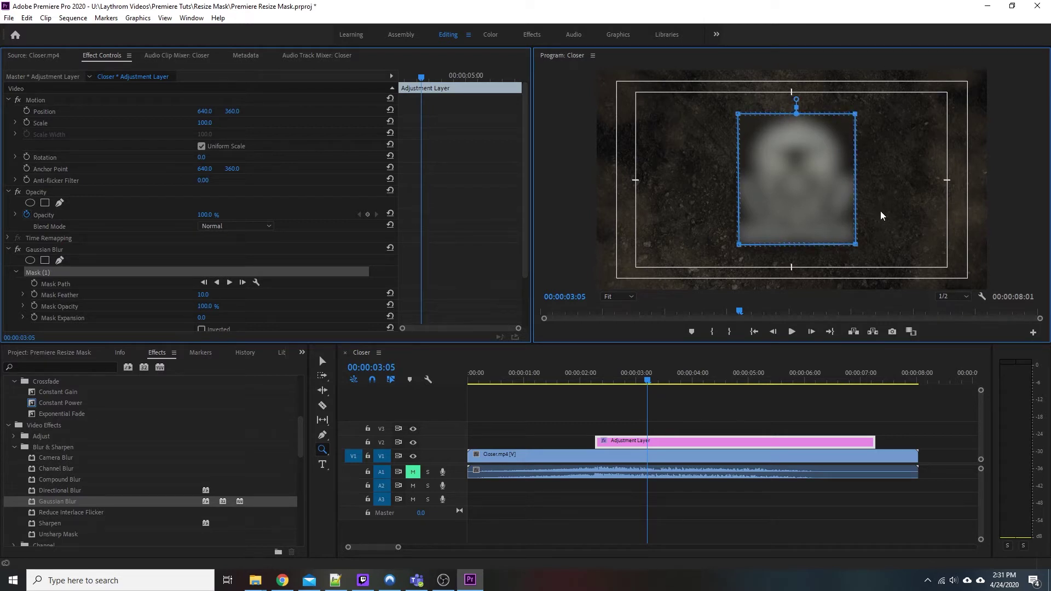
# Preview the masked blur, undoing stray reshaping and an accidental leftward move of the mask
pyautogui.click(100, 252)
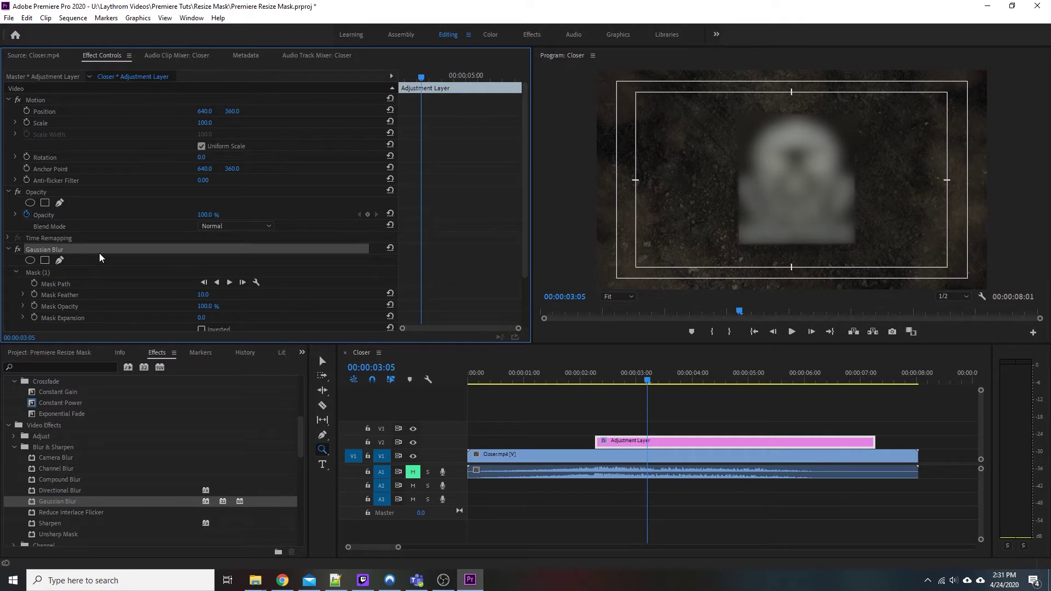
pyautogui.click(92, 271)
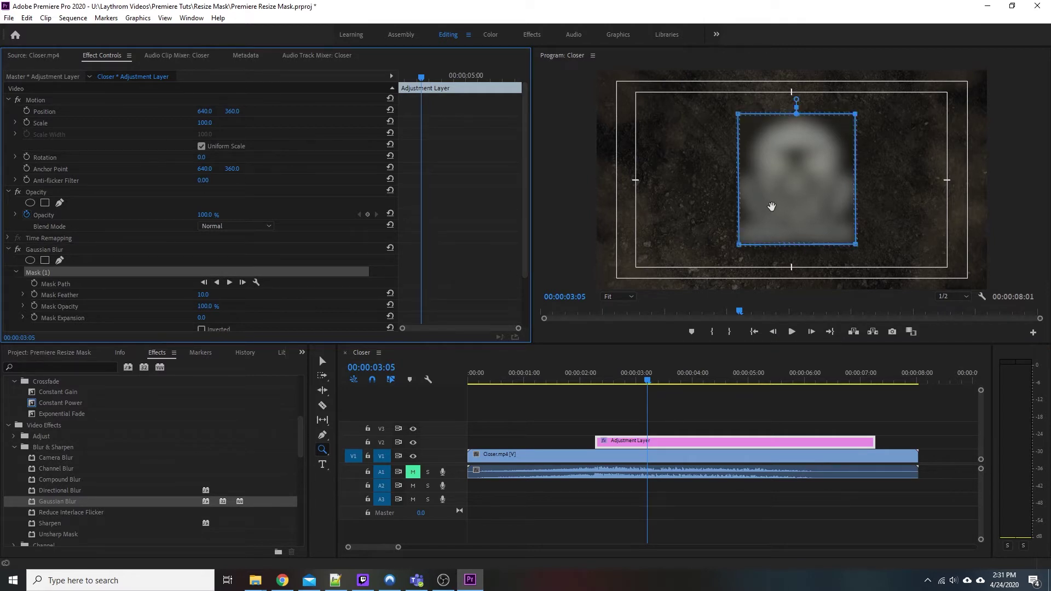
pyautogui.hotkey('ctrl', 'z')
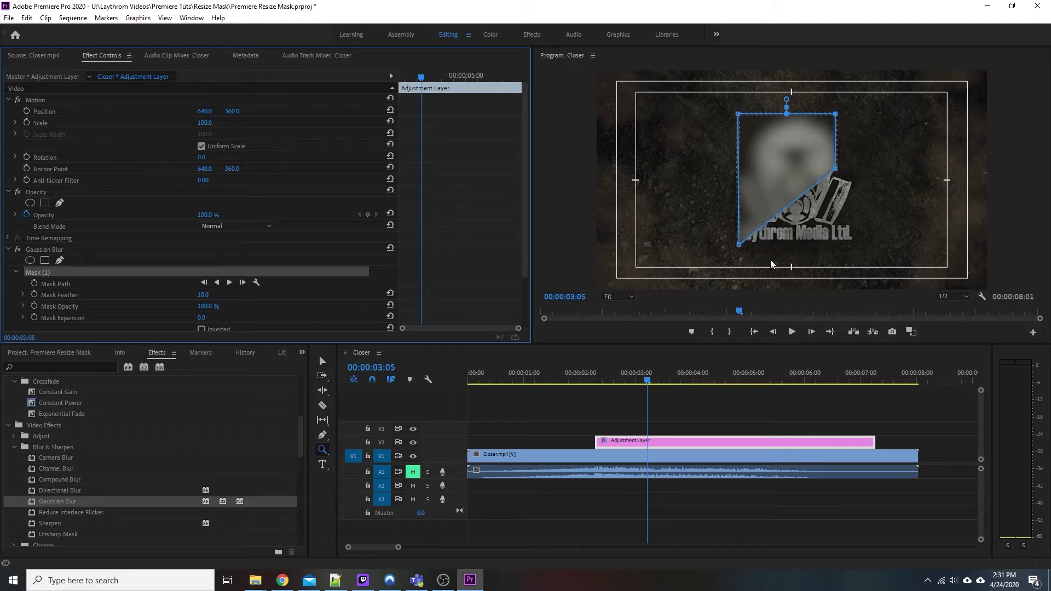
pyautogui.hotkey('ctrl', 'z')
pyautogui.moveTo(799, 138); pyautogui.dragTo(719, 147)
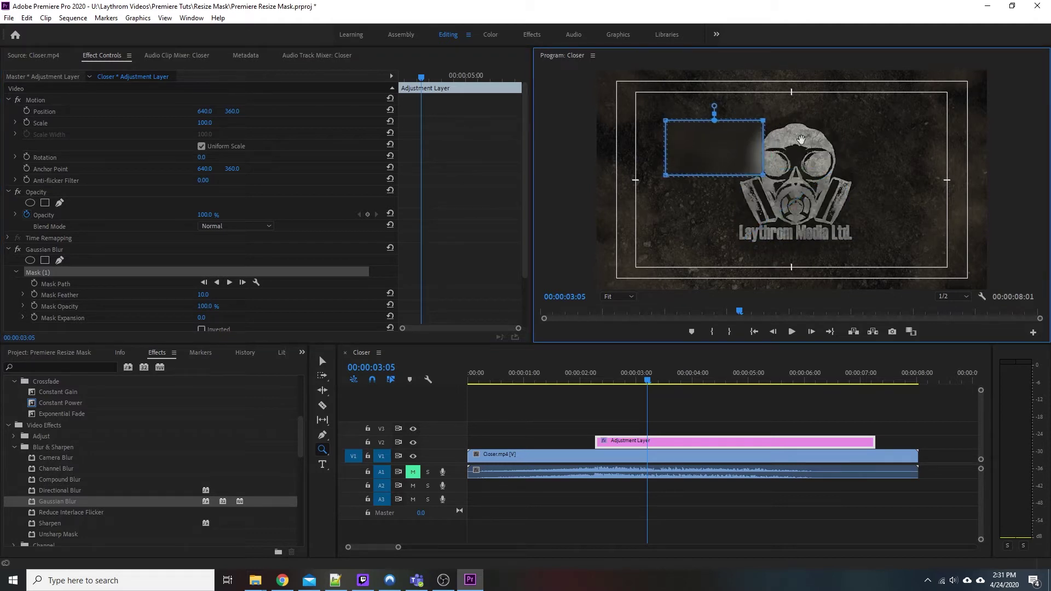
pyautogui.hotkey('ctrl', 'z')
pyautogui.moveTo(804, 134); pyautogui.dragTo(802, 134)
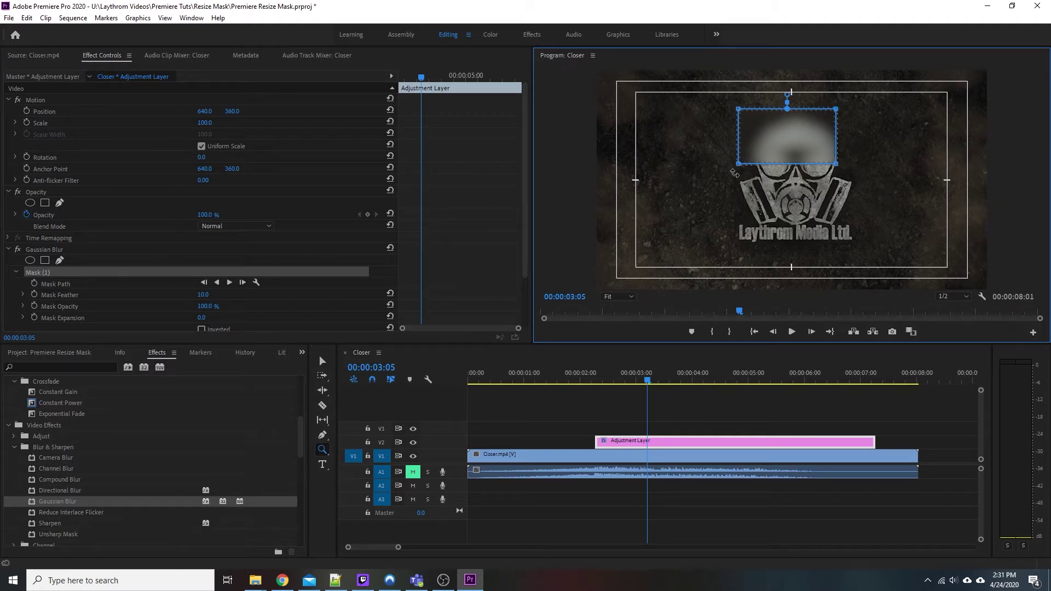
pyautogui.moveTo(703, 142); pyautogui.dragTo(887, 178)
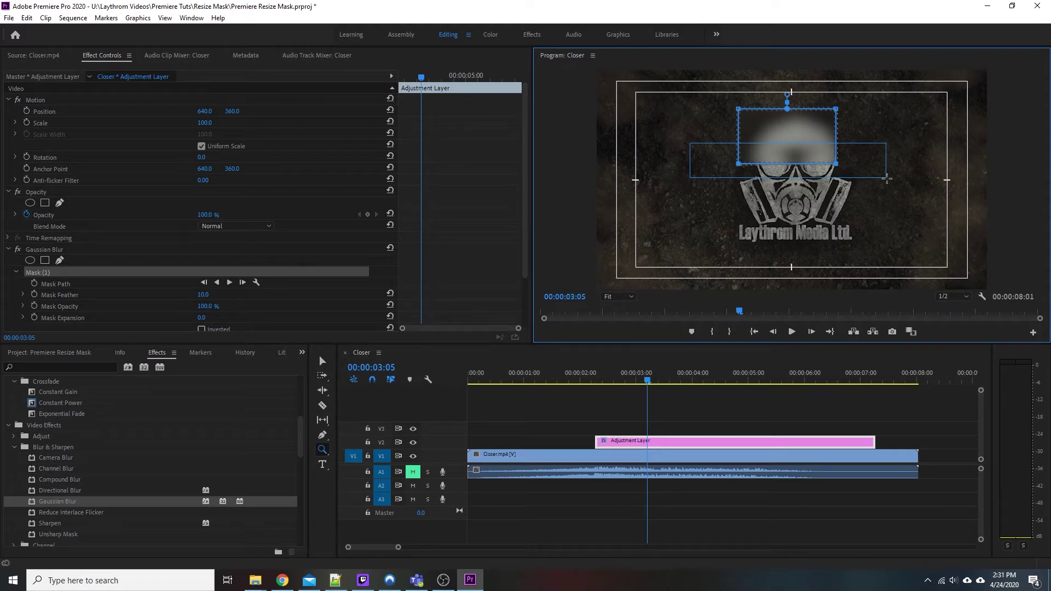
pyautogui.moveTo(887, 178); pyautogui.dragTo(888, 178)
pyautogui.moveTo(739, 166); pyautogui.dragTo(740, 249)
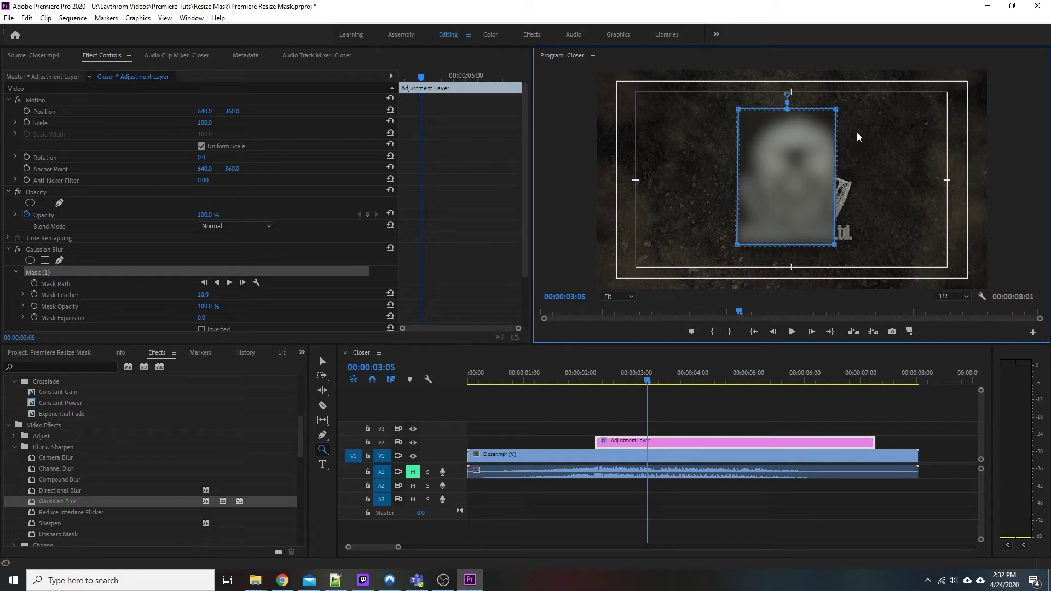
pyautogui.moveTo(869, 95); pyautogui.dragTo(862, 253)
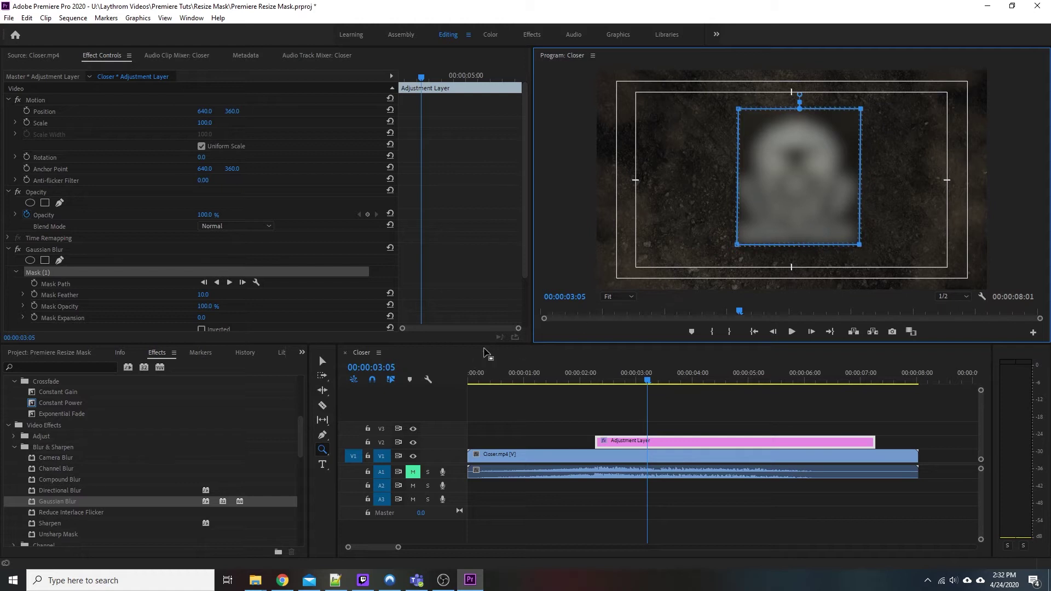
pyautogui.click(82, 250)
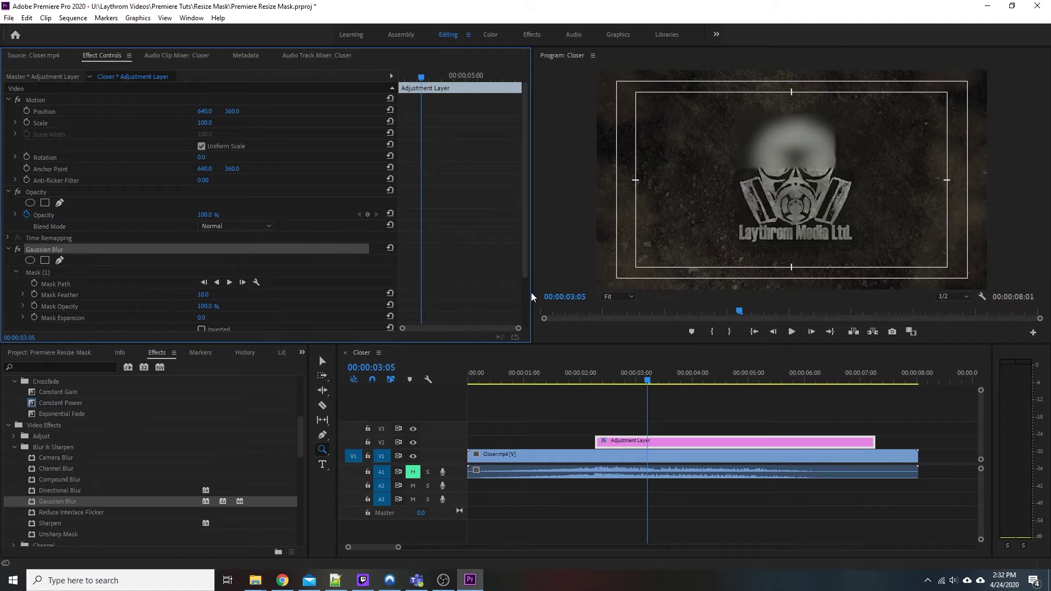
# Shift Mask (1) left beside the gas-mask head, undo a skewed stretch, and enlarge it slightly
pyautogui.click(680, 172)
pyautogui.click(83, 273)
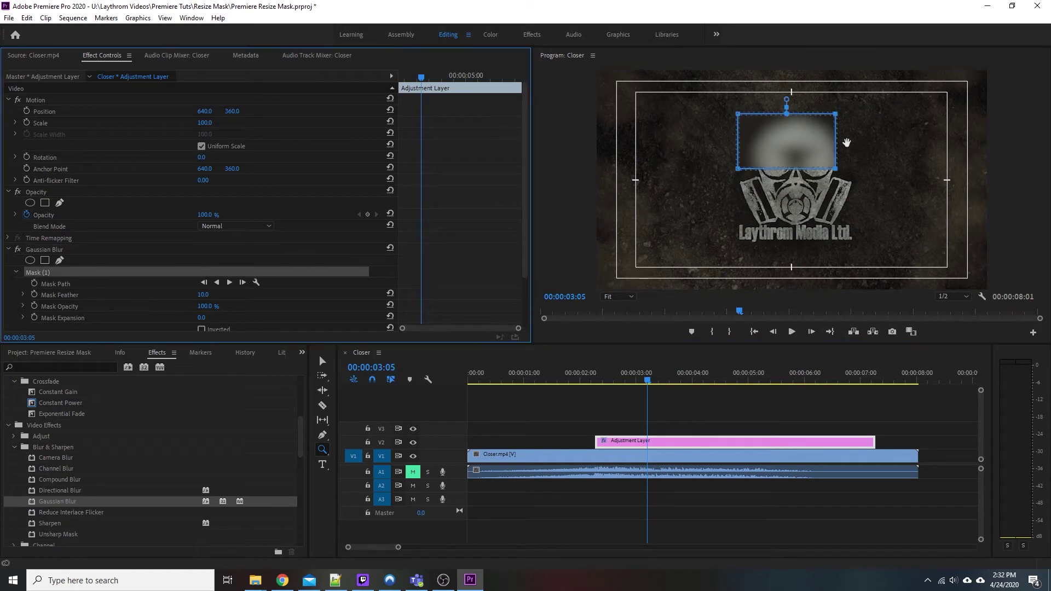
pyautogui.moveTo(775, 109); pyautogui.dragTo(709, 162)
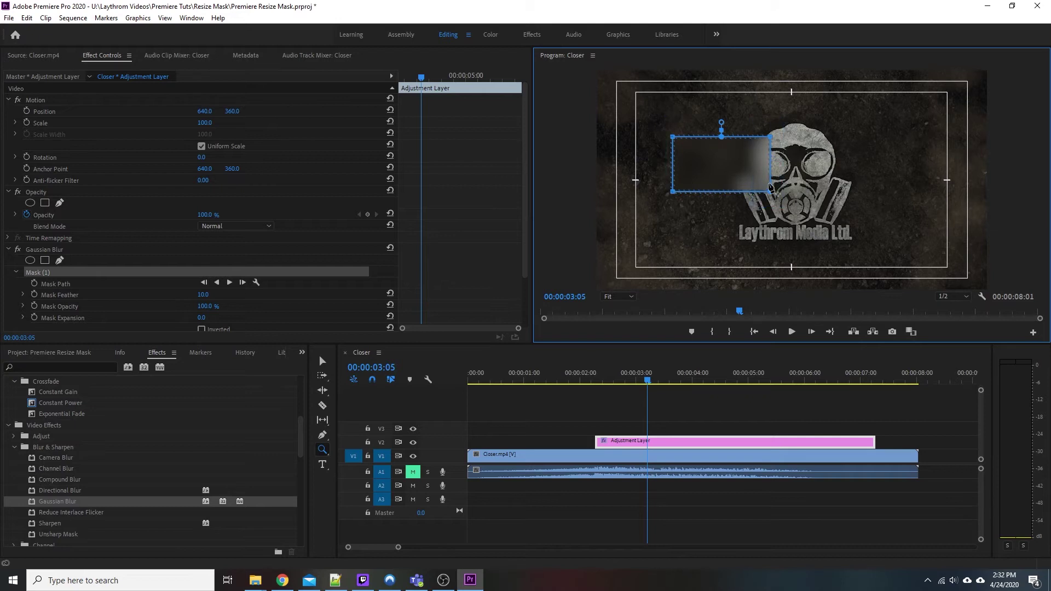
pyautogui.moveTo(770, 191); pyautogui.dragTo(838, 237)
pyautogui.hotkey('ctrl', 'z')
pyautogui.hotkey('ctrl', 'z')
pyautogui.moveTo(774, 132)
pyautogui.mouseDown()
pyautogui.moveTo(855, 127)
pyautogui.moveTo(750, 138)
pyautogui.moveTo(798, 121)
pyautogui.moveTo(778, 132)
pyautogui.mouseUp()
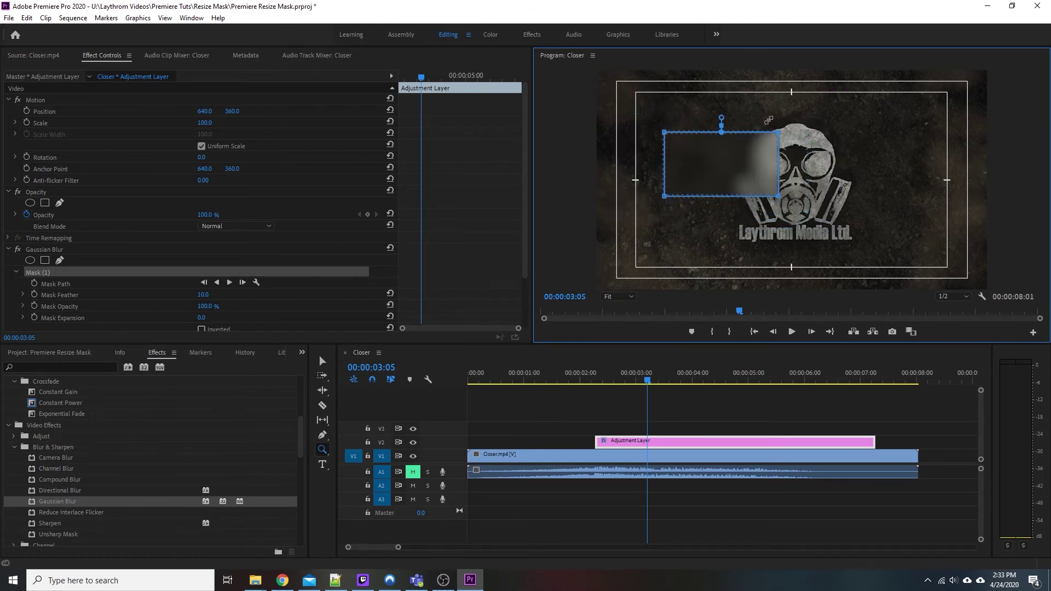
pyautogui.moveTo(745, 167); pyautogui.dragTo(717, 147)
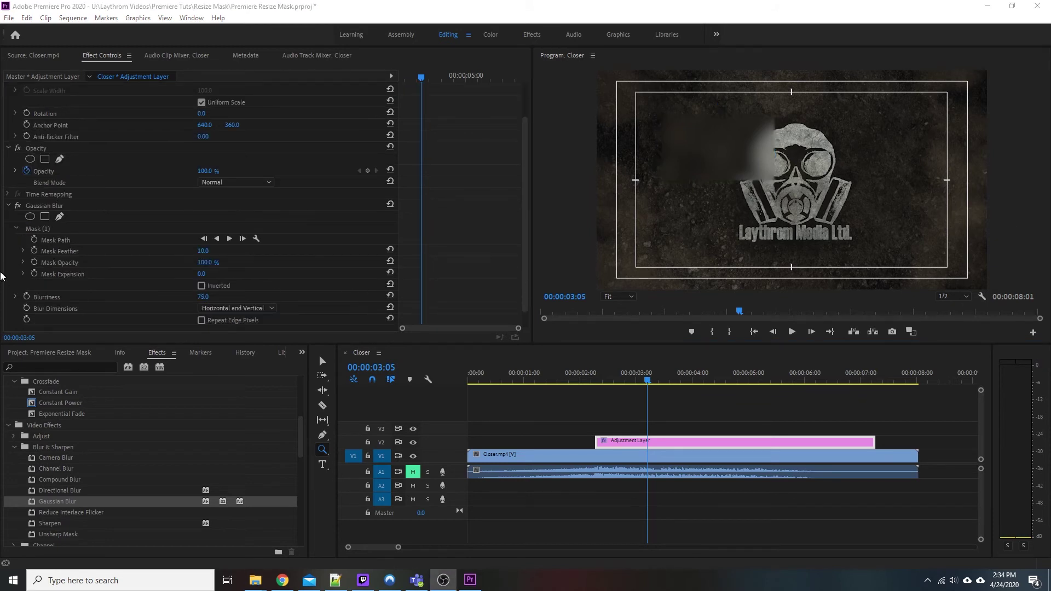
# Add an elliptical Mask (2) to the blur and roughly size it over the logo
pyautogui.click(30, 217)
pyautogui.moveTo(791, 207); pyautogui.dragTo(876, 179)
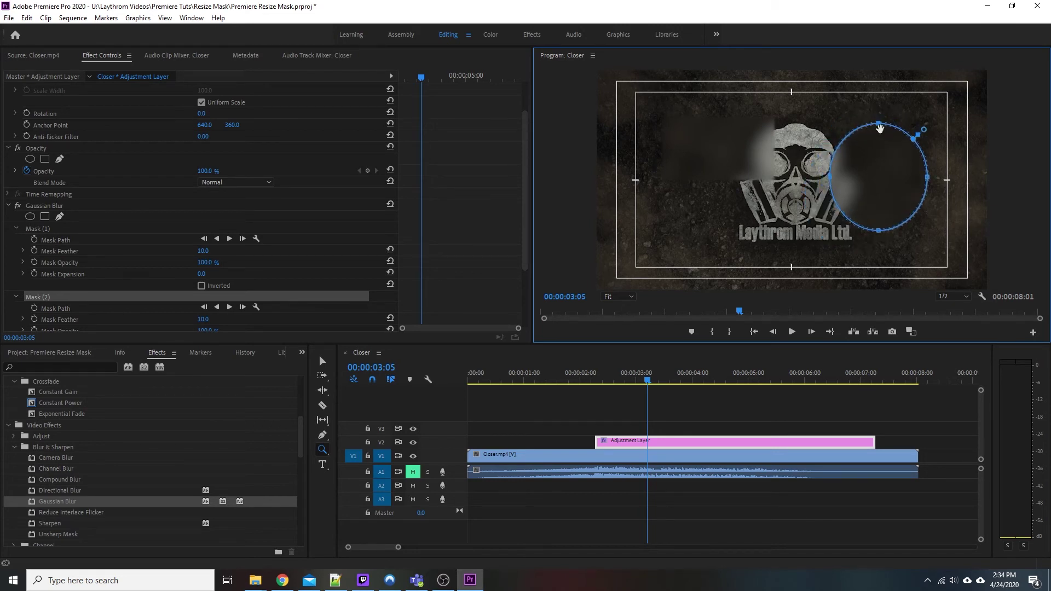
pyautogui.moveTo(879, 121)
pyautogui.mouseDown()
pyautogui.moveTo(878, 168)
pyautogui.moveTo(879, 136)
pyautogui.mouseUp()
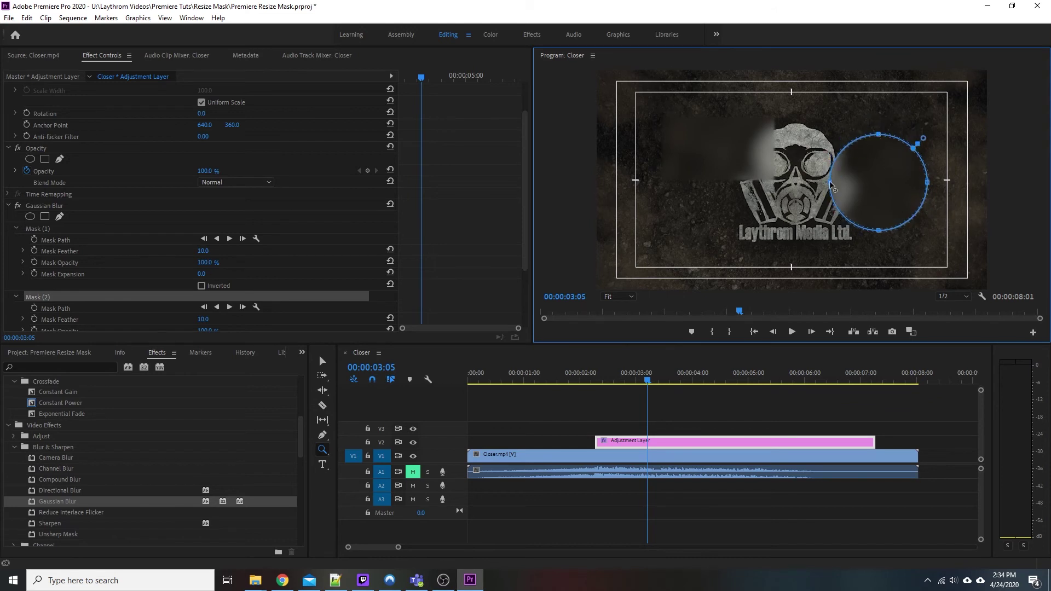
pyautogui.moveTo(829, 181)
pyautogui.mouseDown()
pyautogui.moveTo(741, 178)
pyautogui.moveTo(846, 189)
pyautogui.moveTo(792, 189)
pyautogui.moveTo(830, 177)
pyautogui.mouseUp()
pyautogui.moveTo(882, 134); pyautogui.dragTo(878, 123)
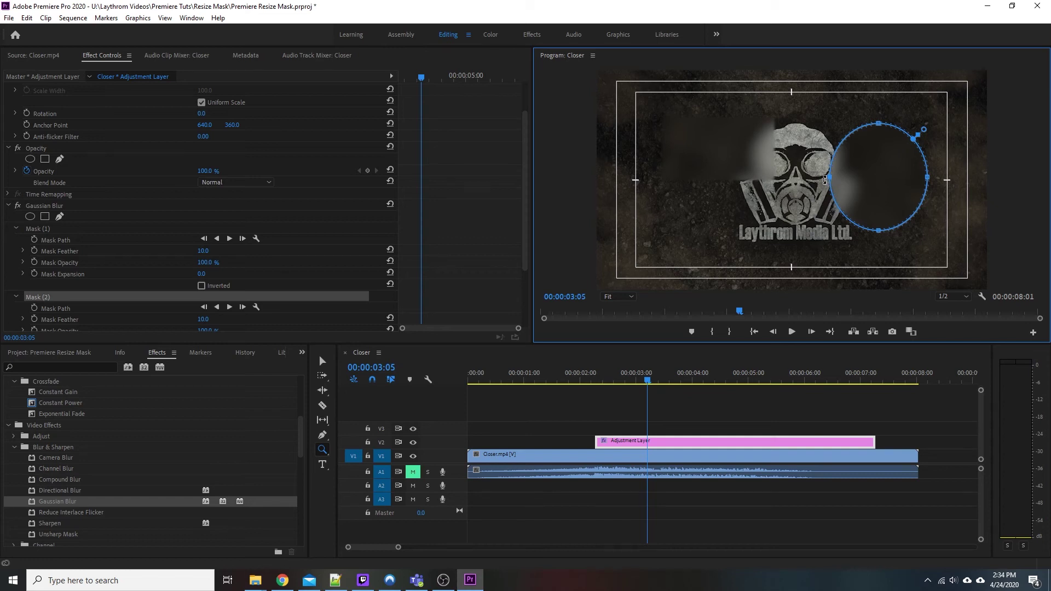
pyautogui.moveTo(826, 179)
pyautogui.mouseDown()
pyautogui.moveTo(766, 181)
pyautogui.moveTo(841, 180)
pyautogui.moveTo(809, 182)
pyautogui.mouseUp()
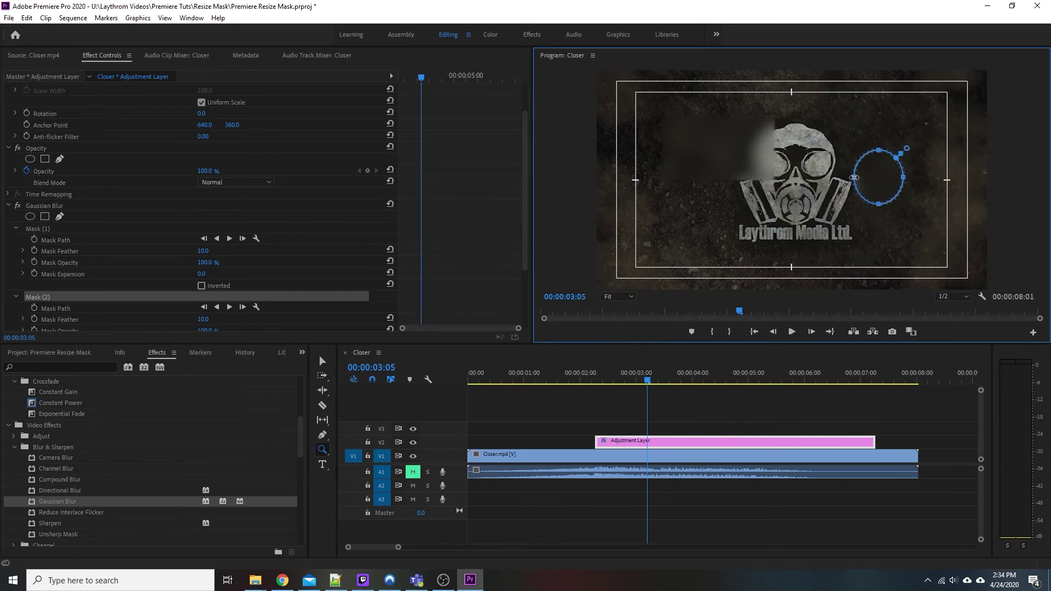
# Fine-tune the ellipse's width and height and centre it over the gas-mask head
pyautogui.moveTo(834, 190); pyautogui.dragTo(836, 180)
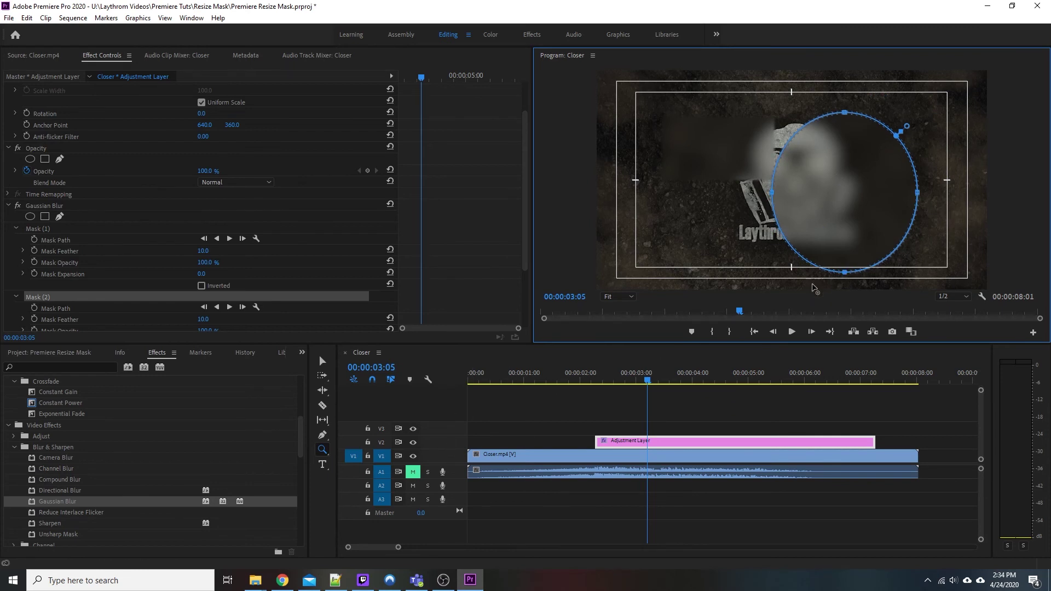
pyautogui.moveTo(847, 273); pyautogui.dragTo(846, 266)
pyautogui.moveTo(772, 188); pyautogui.dragTo(739, 188)
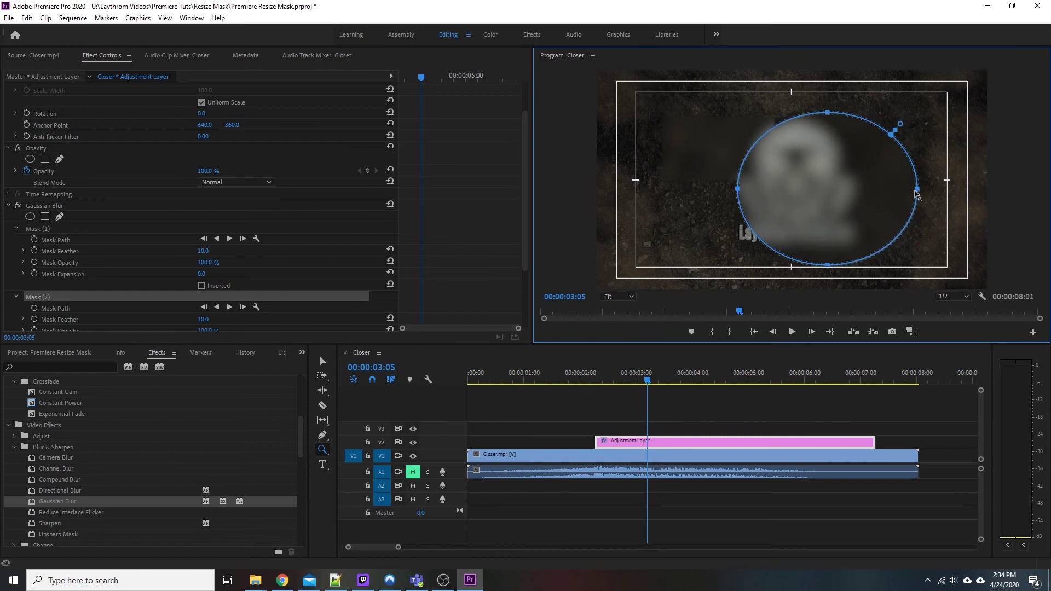
pyautogui.moveTo(919, 192); pyautogui.dragTo(891, 186)
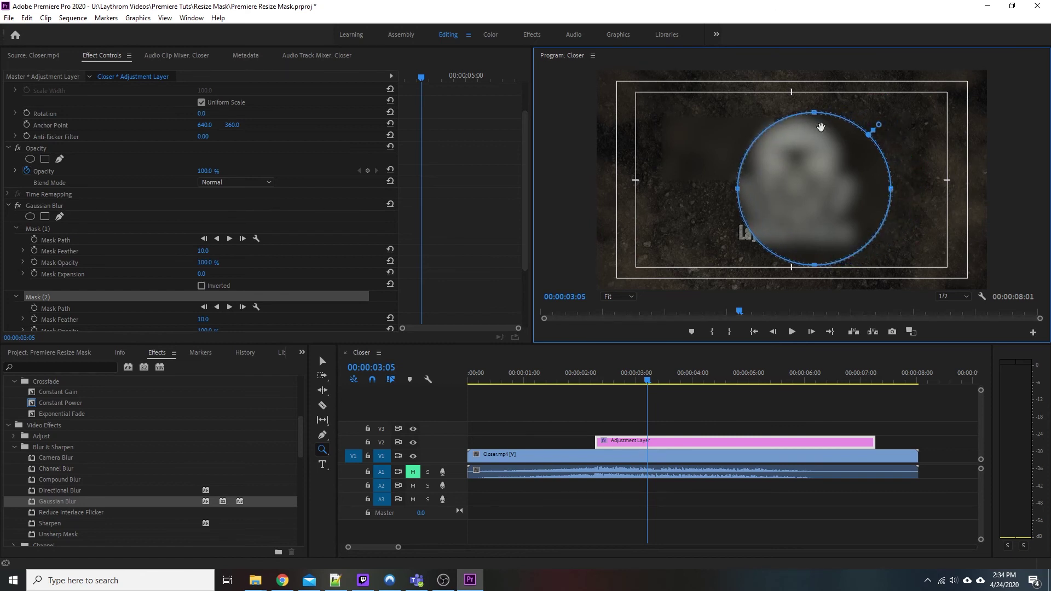
pyautogui.moveTo(816, 112); pyautogui.dragTo(815, 107)
pyautogui.moveTo(807, 163)
pyautogui.mouseDown()
pyautogui.moveTo(786, 159)
pyautogui.moveTo(793, 166)
pyautogui.mouseUp()
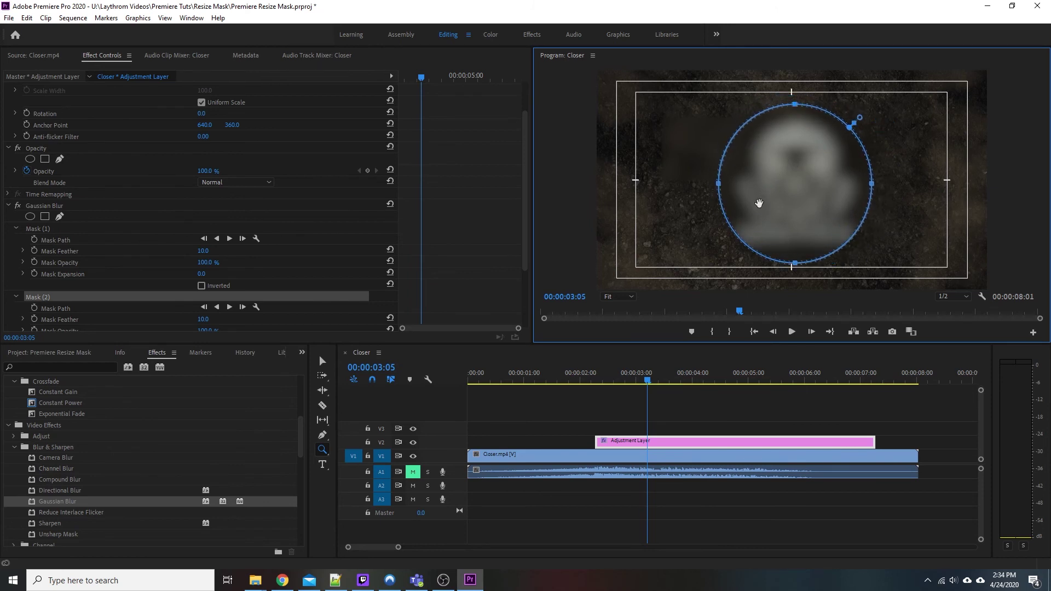